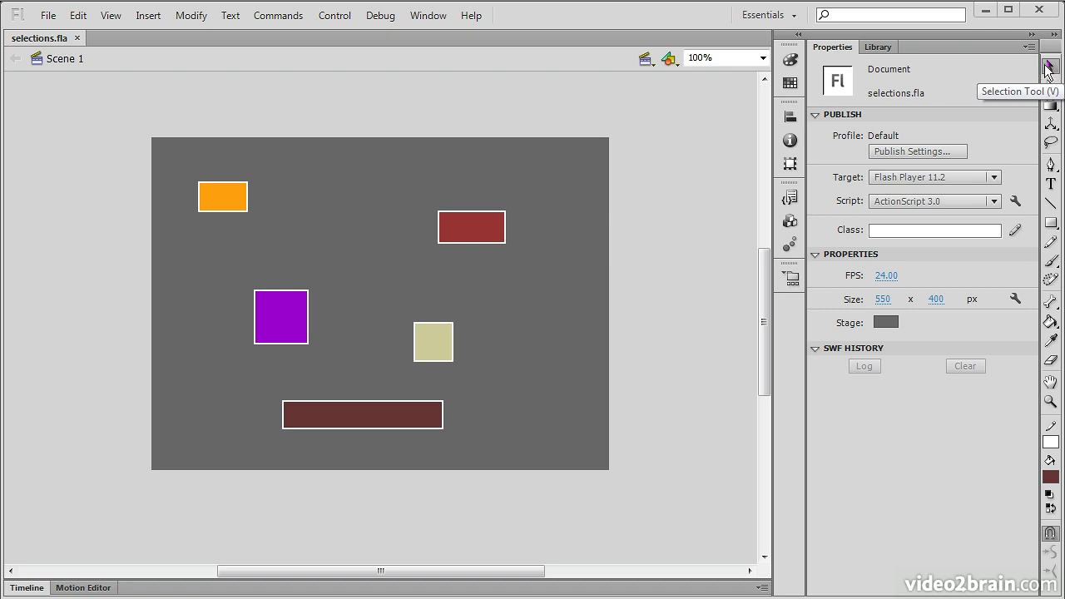
Select the orange rectangle, zoom to 400%, then select its top outline to compare with the fill
left_click(1050, 68)
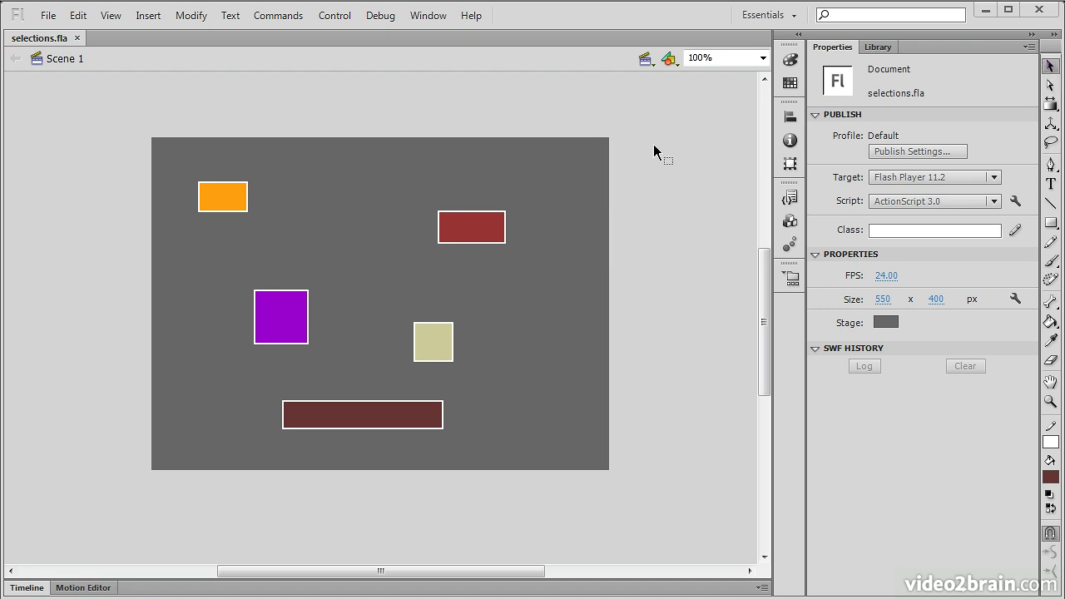
left_click(239, 208)
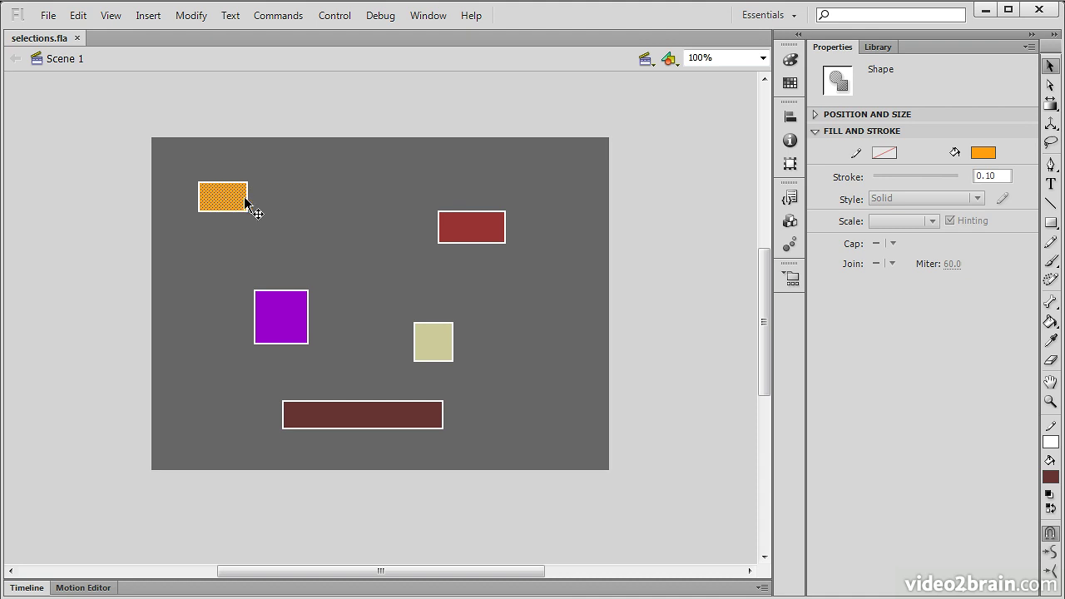
left_click(763, 58)
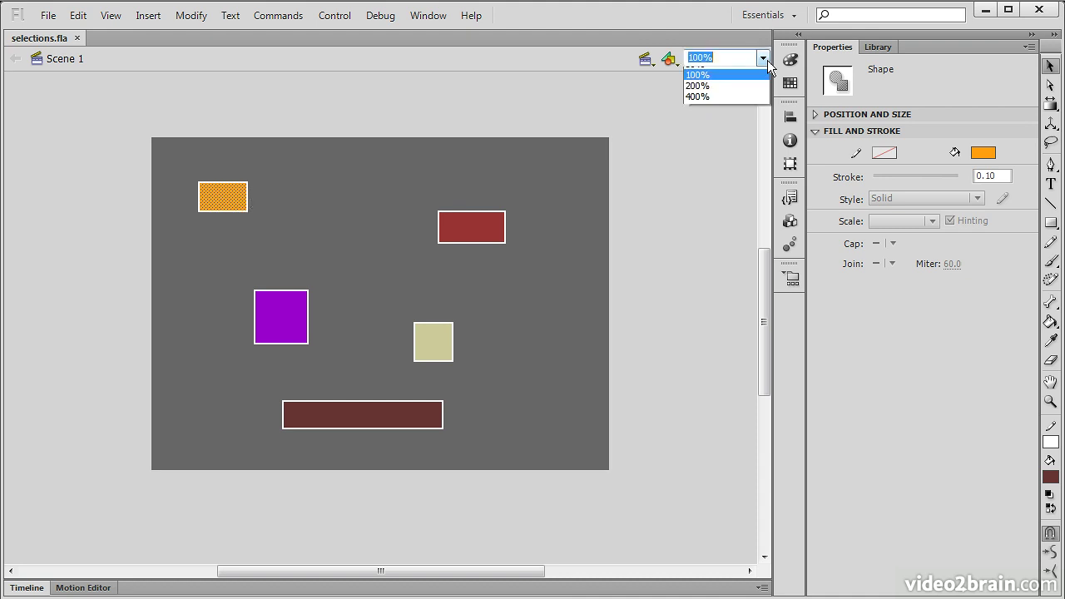
left_click(722, 148)
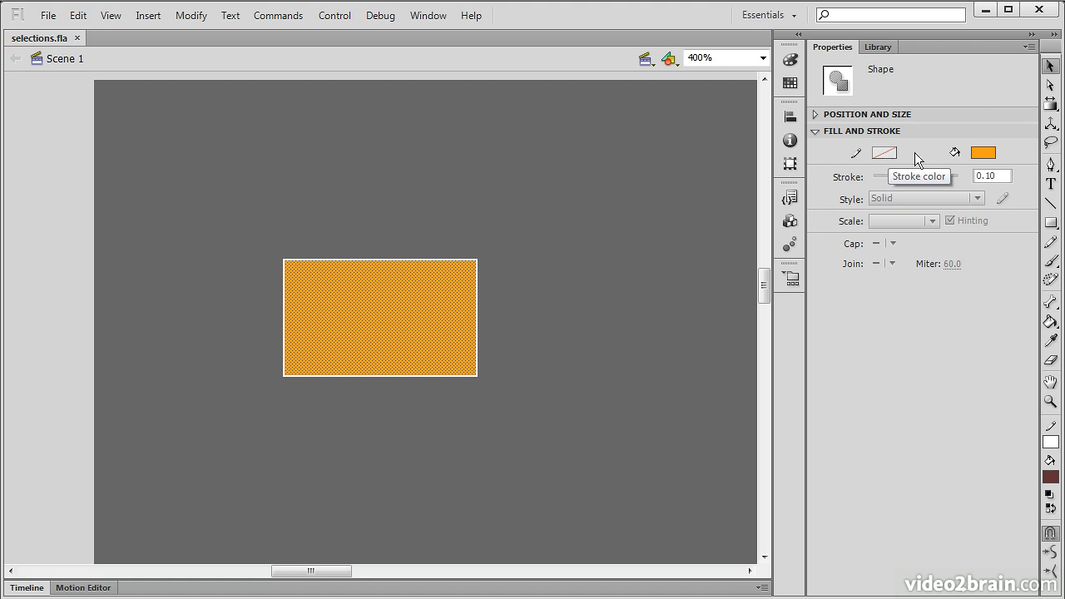
left_click(520, 291)
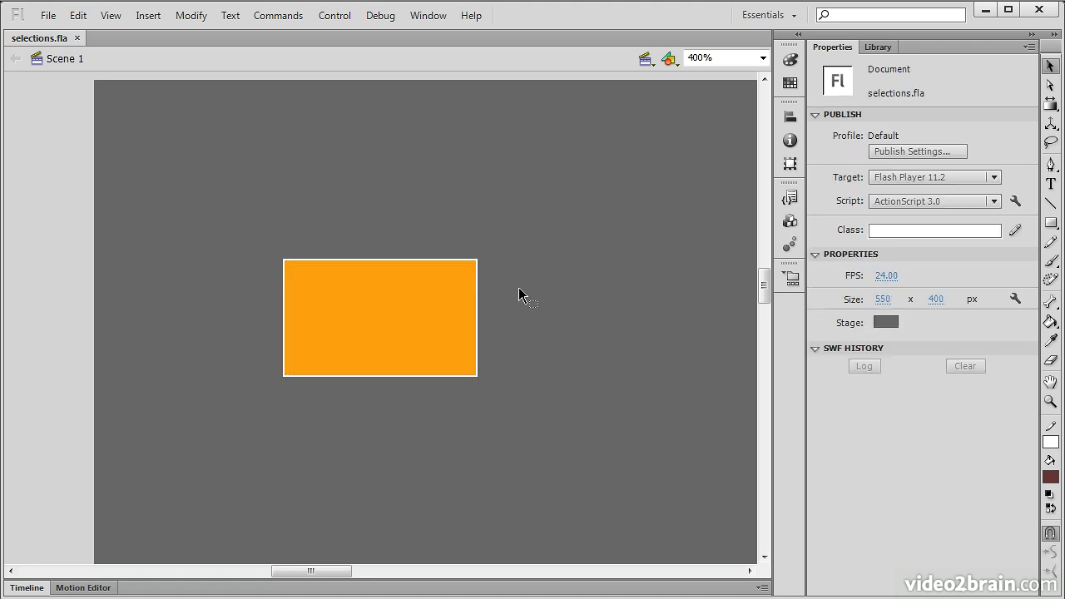
left_click(394, 259)
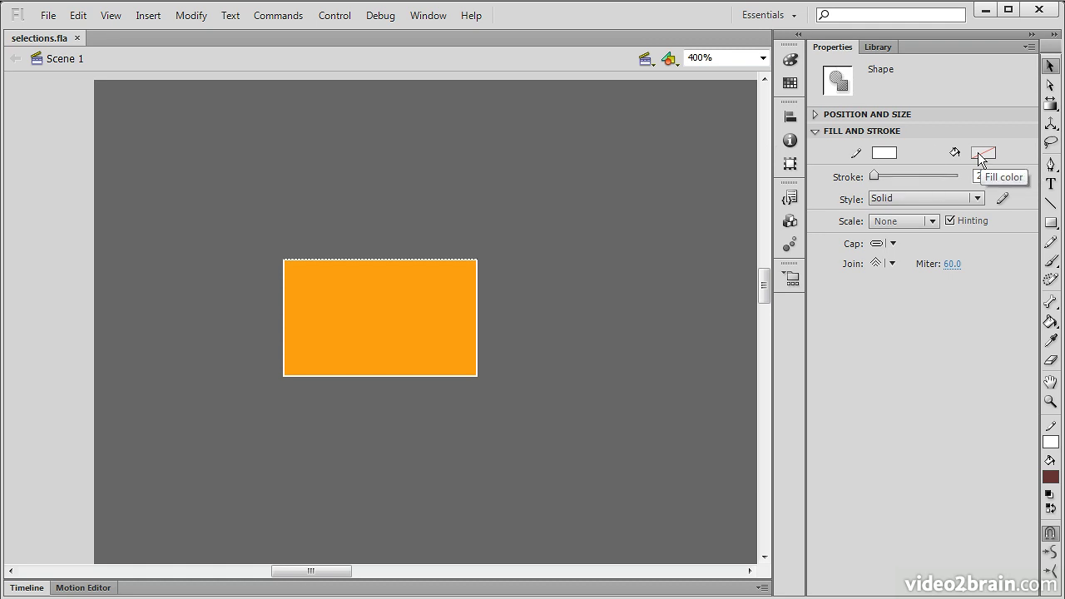
Marquee-select the whole orange rectangle and give its outline a dark red stroke of 21.60
left_click(471, 224)
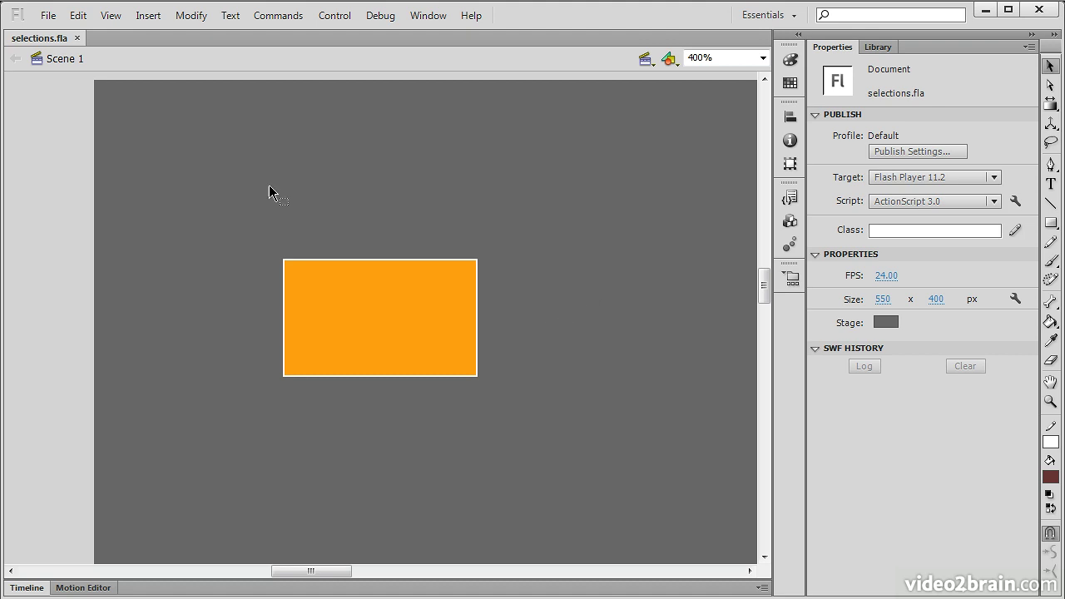
mouse_move(221, 210)
left_mouse_down()
mouse_move(353, 307)
mouse_move(554, 421)
mouse_move(549, 446)
left_mouse_up()
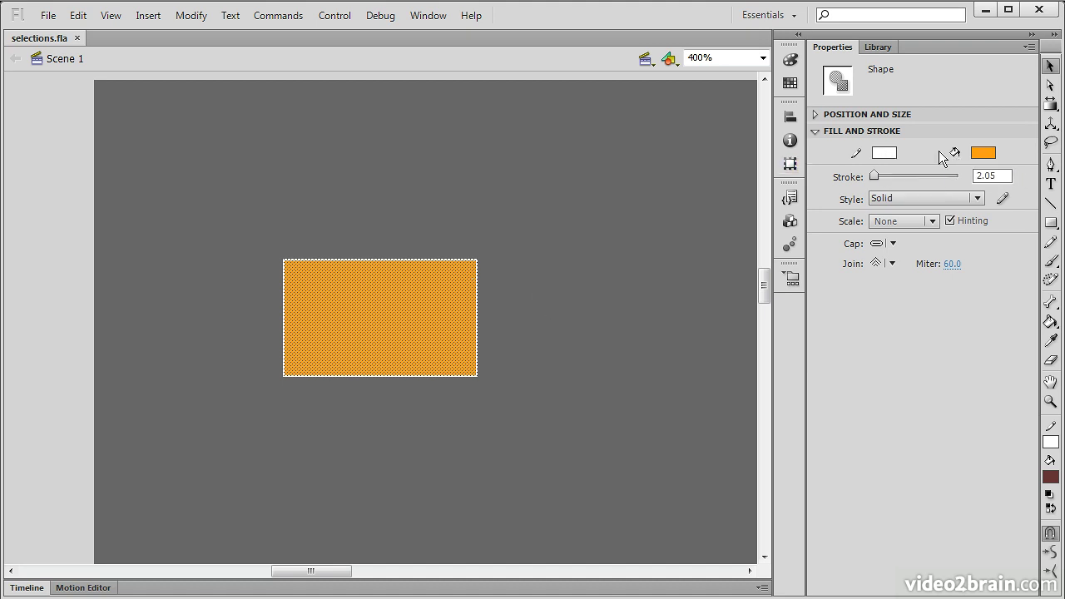
left_click(887, 158)
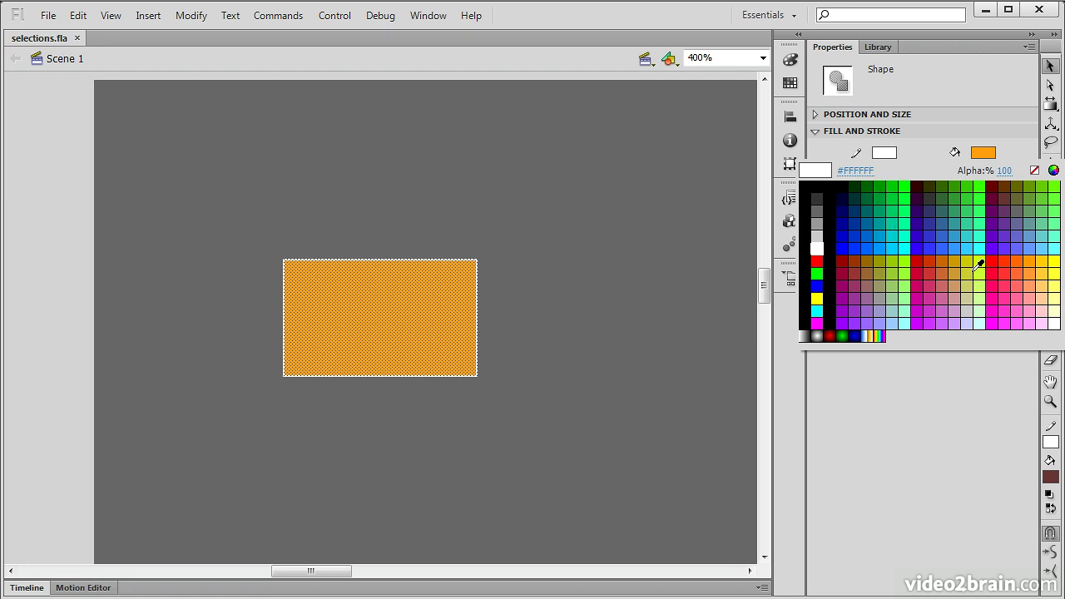
left_click(1029, 297)
left_click(883, 155)
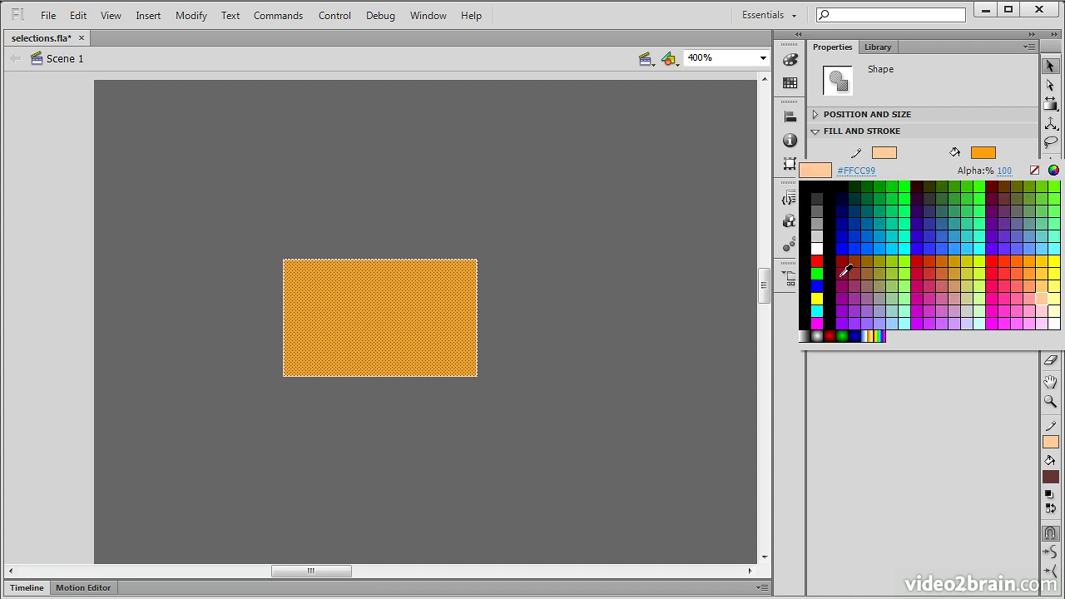
left_click(850, 254)
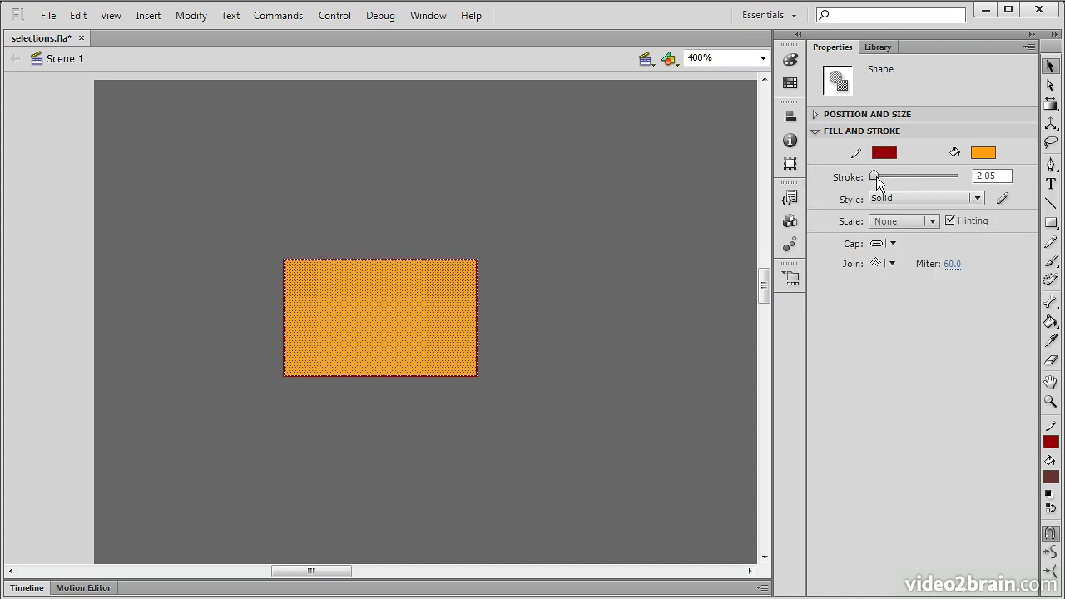
left_click_drag(876, 177, 883, 176)
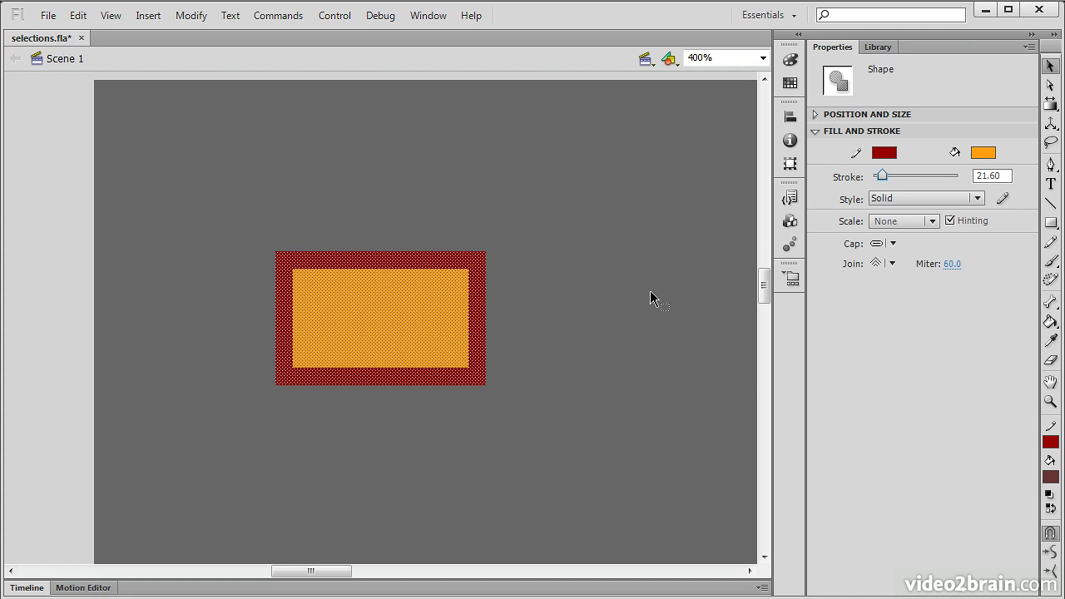
left_click(650, 298)
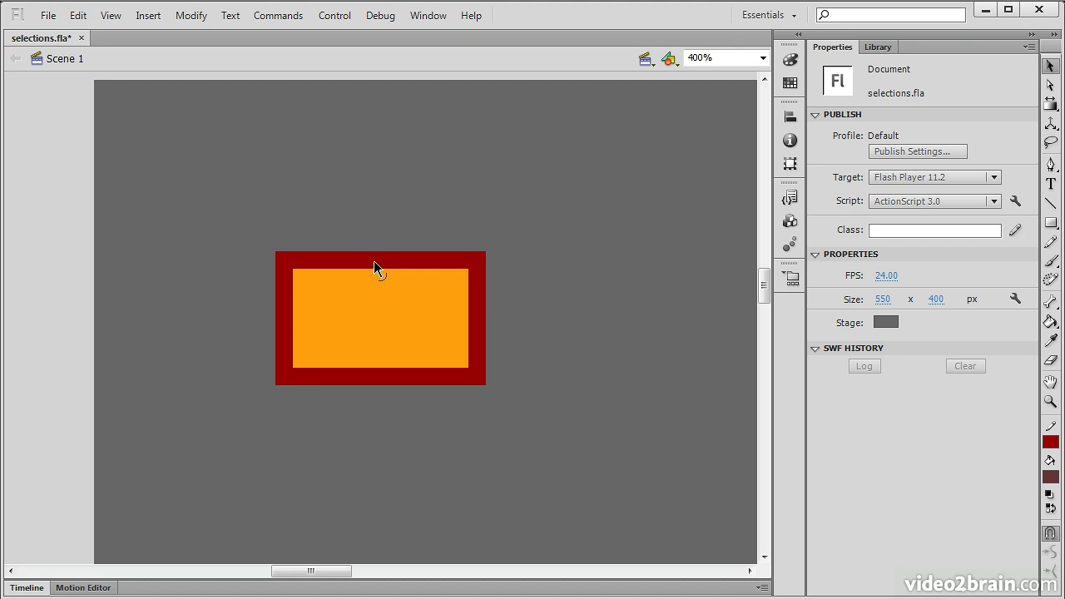
Drag the top, right, bottom and left edges of the rectangle into curves
left_click_drag(376, 260, 383, 208)
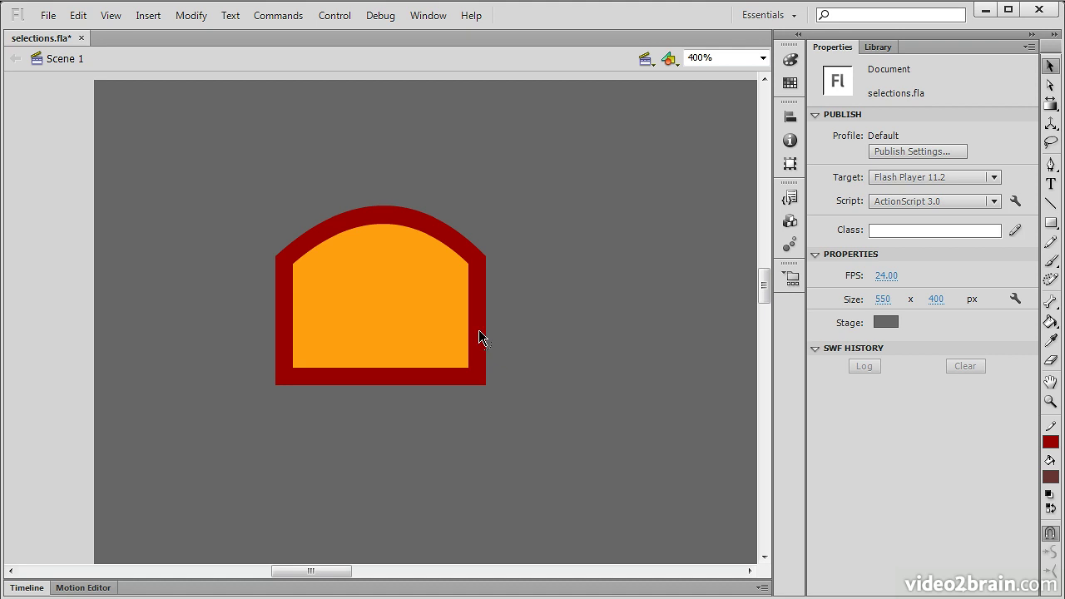
left_click_drag(477, 330, 516, 340)
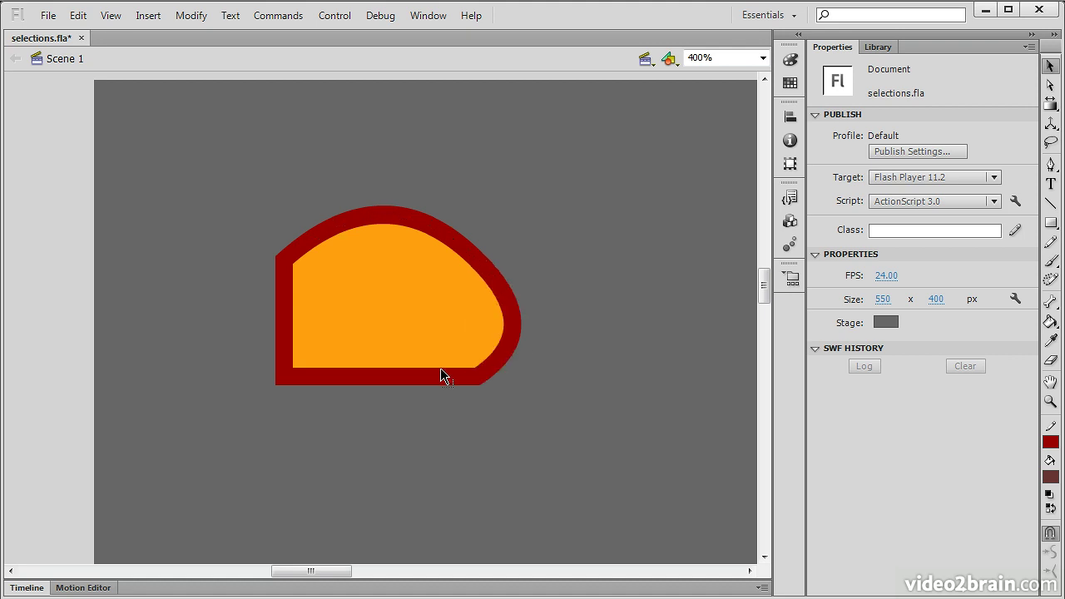
left_click_drag(376, 377, 369, 324)
left_click_drag(285, 297, 233, 327)
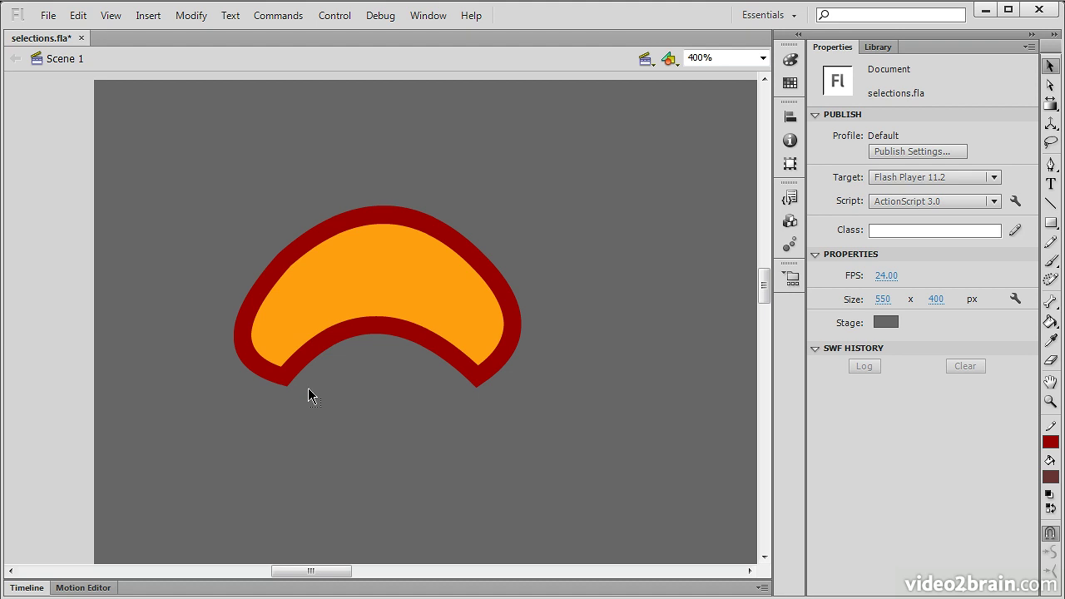
Set the zoom back to 100%, then to Show All so the whole stage fits
left_click(763, 57)
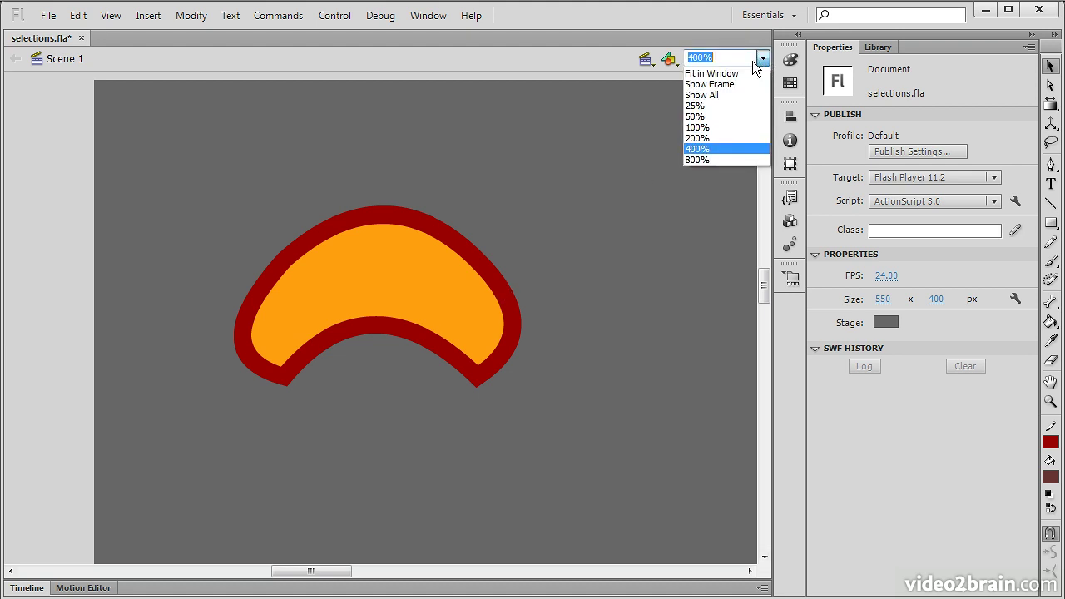
left_click(715, 126)
left_click(763, 57)
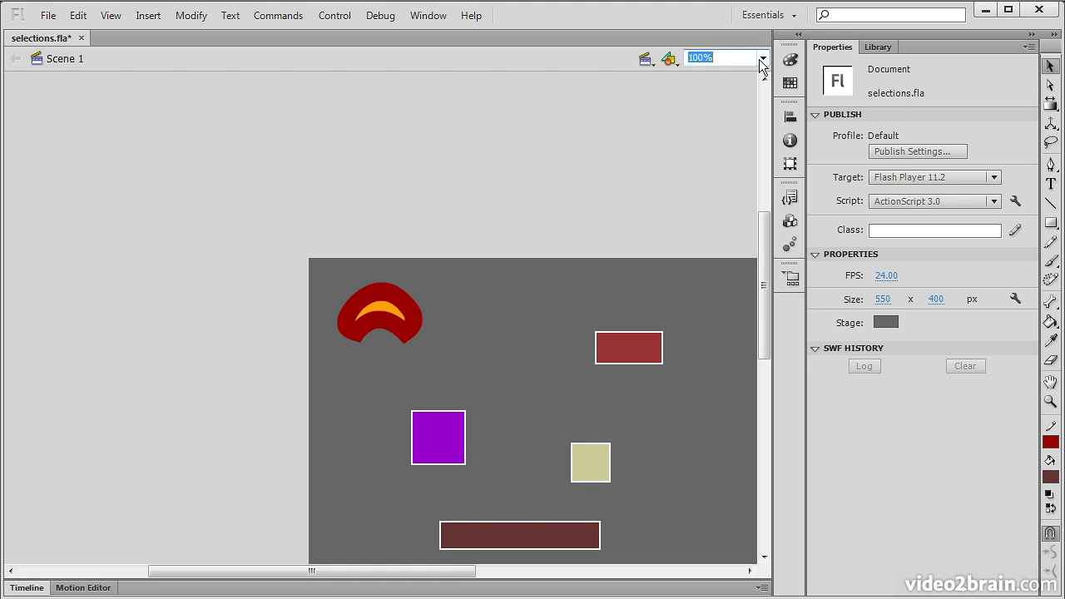
left_click(724, 95)
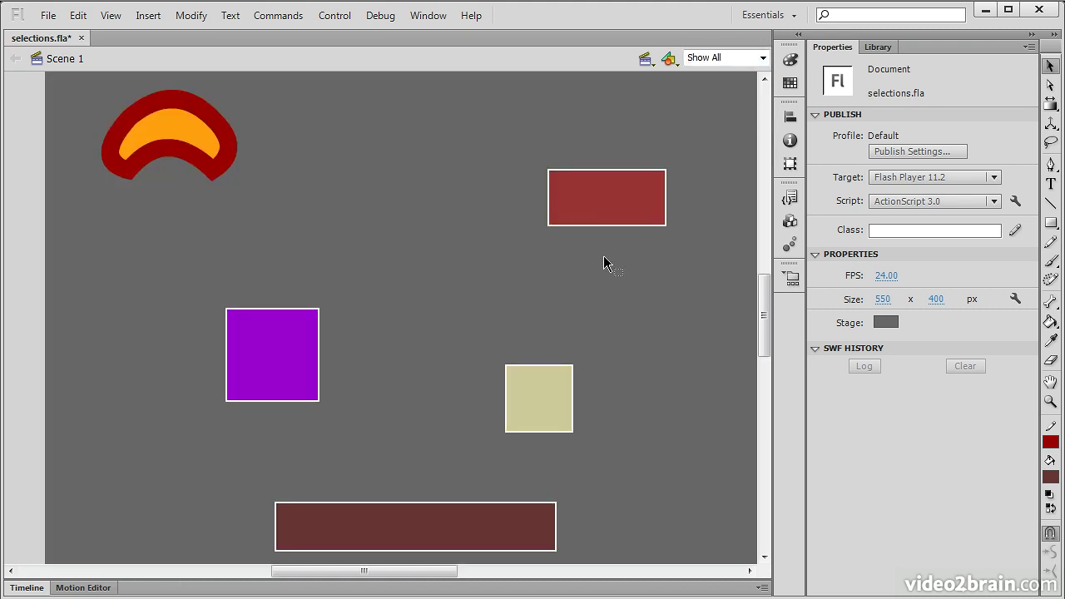
Shift-select the red, purple, beige and dark-red shapes, then marquee-select all and clear the selection
left_click(580, 200)
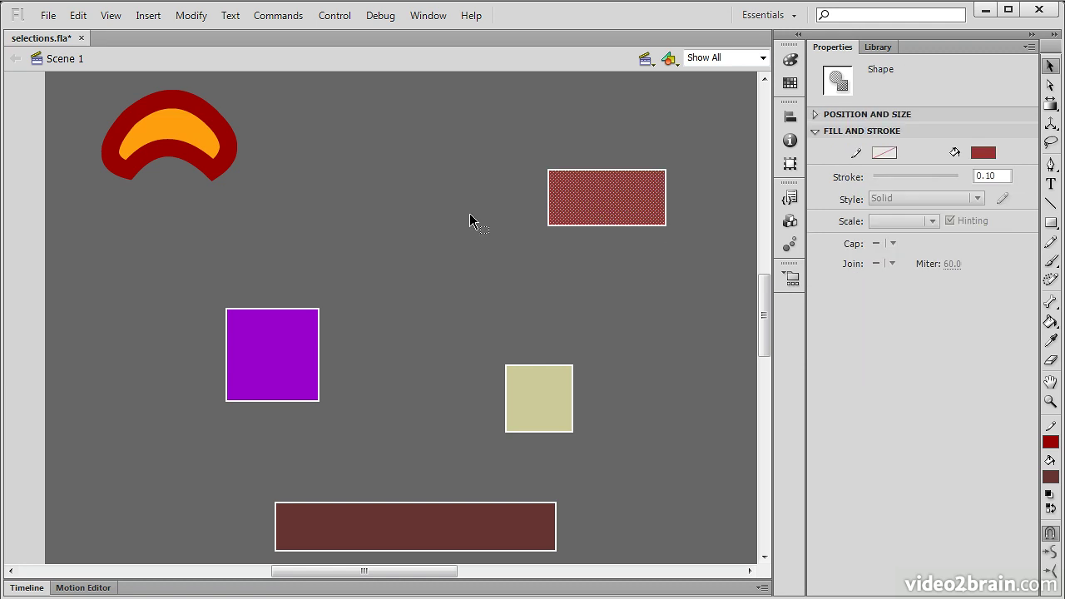
left_click(271, 344, "shift")
left_click(551, 402, "shift")
left_click(399, 527, "shift")
left_click(642, 520)
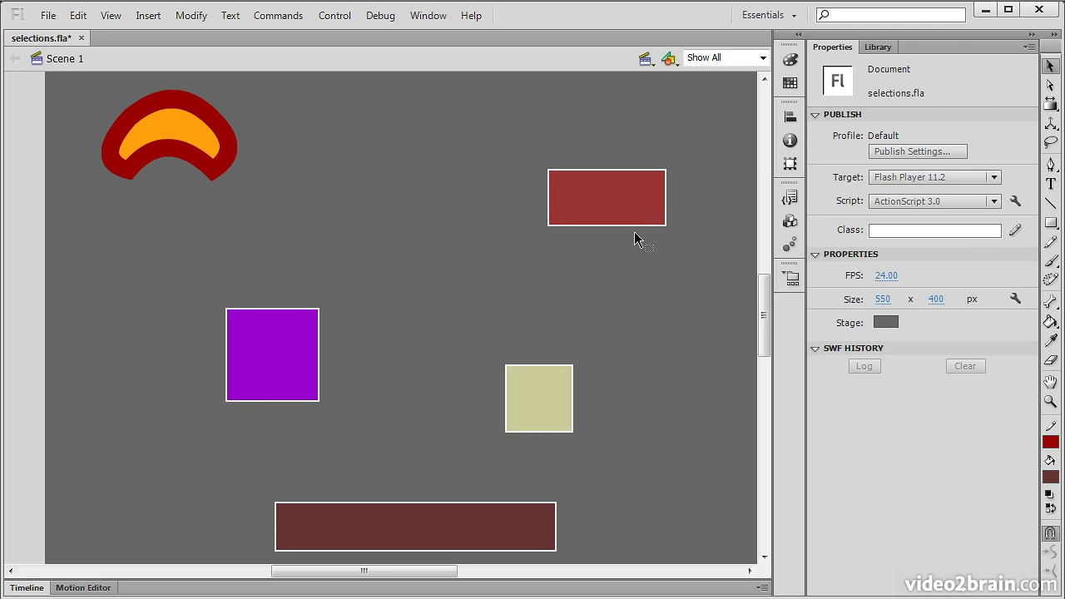
mouse_move(61, 80)
left_mouse_down()
mouse_move(166, 99)
mouse_move(718, 309)
mouse_move(704, 441)
mouse_move(723, 466)
mouse_move(738, 465)
left_mouse_up()
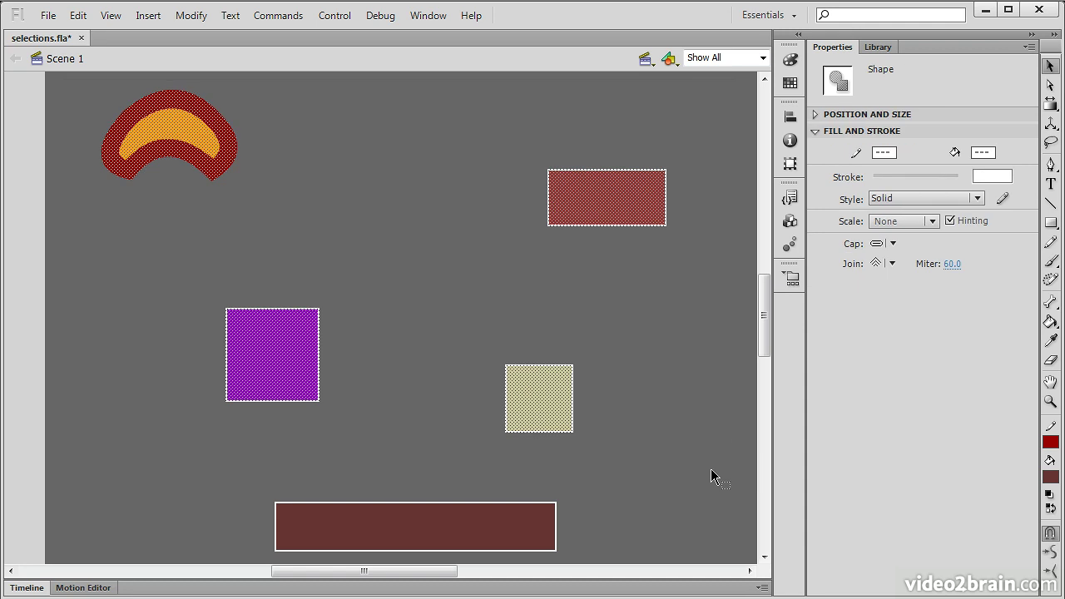
left_click(679, 508)
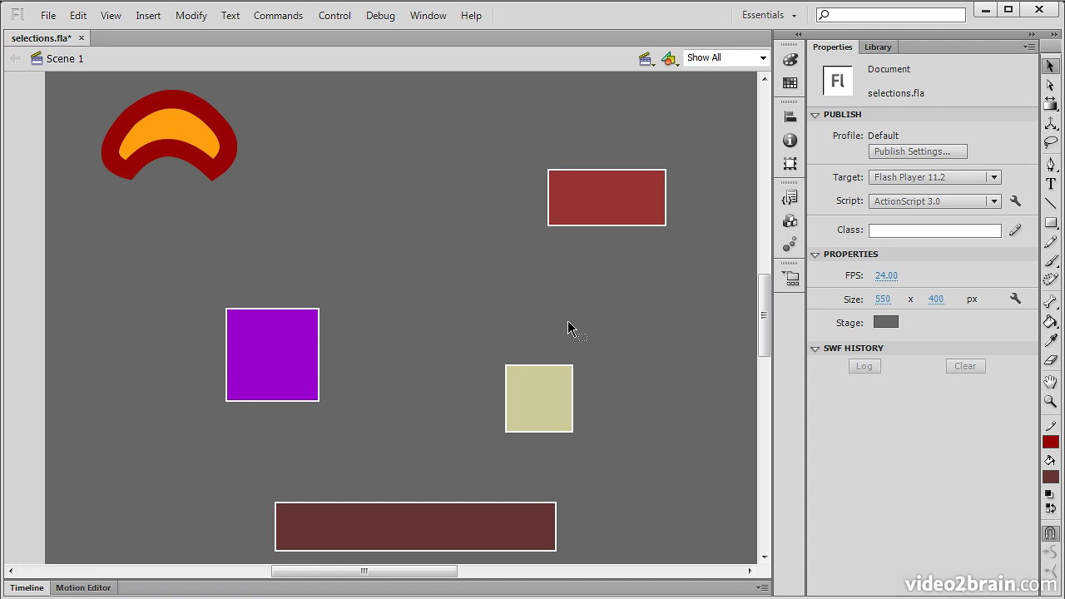
Switch to the Lasso tool and begin lassoing near the upper-right red rectangle
left_click(1050, 143)
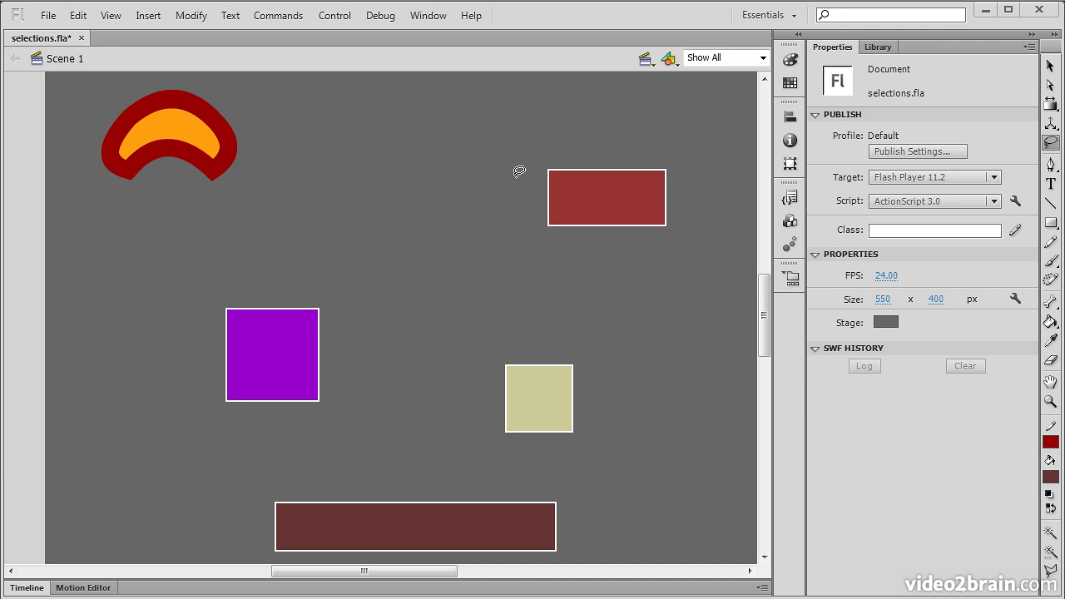
mouse_move(681, 107)
left_mouse_down()
mouse_move(585, 103)
mouse_move(441, 133)
mouse_move(372, 222)
mouse_move(259, 255)
mouse_move(85, 335)
mouse_move(106, 408)
mouse_move(173, 467)
mouse_move(269, 482)
mouse_move(397, 429)
mouse_move(416, 304)
mouse_move(457, 281)
mouse_move(622, 289)
mouse_move(682, 263)
mouse_move(728, 218)
mouse_move(731, 167)
mouse_move(684, 105)
left_mouse_up()
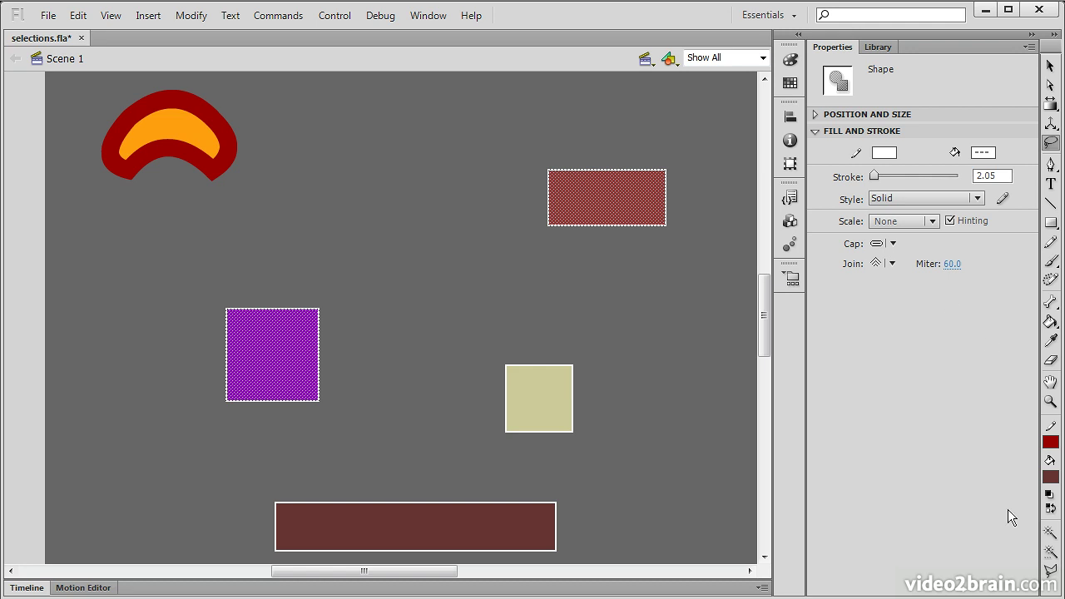
Turn on Polygon Mode and place lasso corners around the red rectangle, skirting the beige square
left_click(1052, 574)
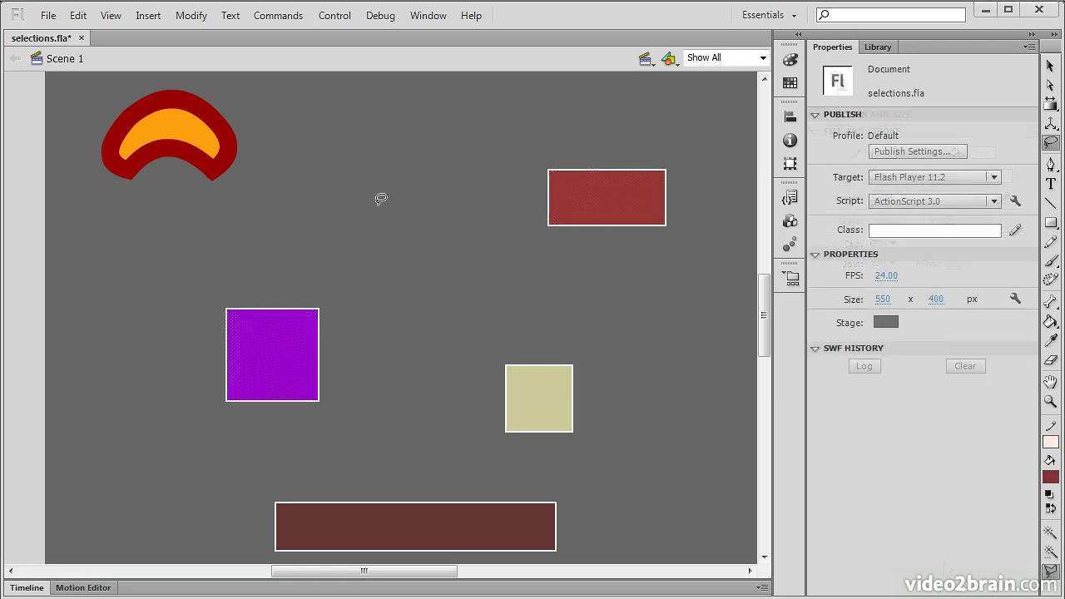
left_click(330, 194)
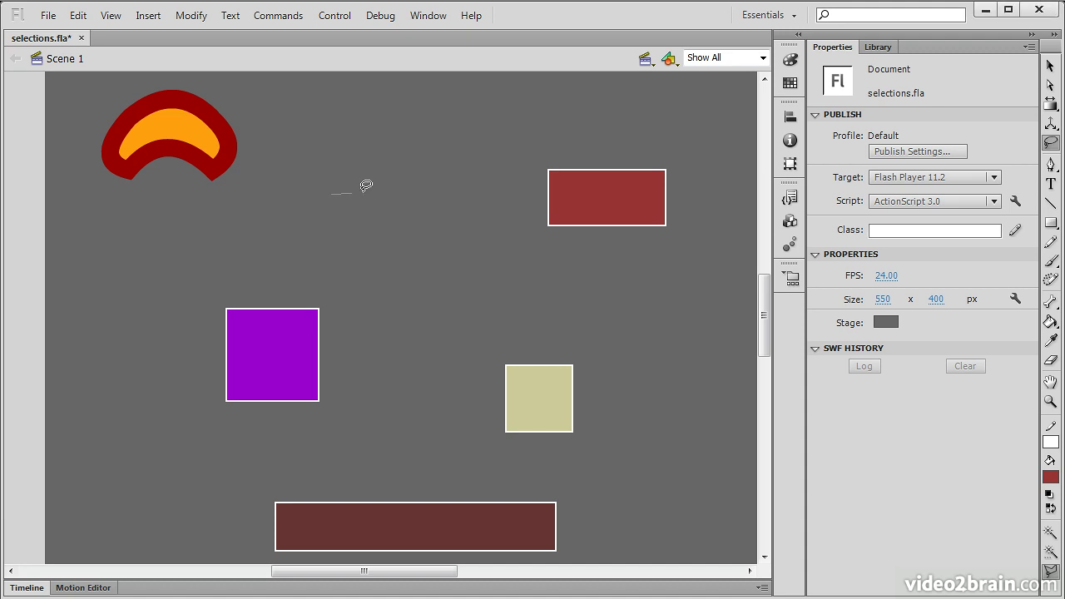
left_click(630, 104)
left_click(732, 203)
left_click(612, 316)
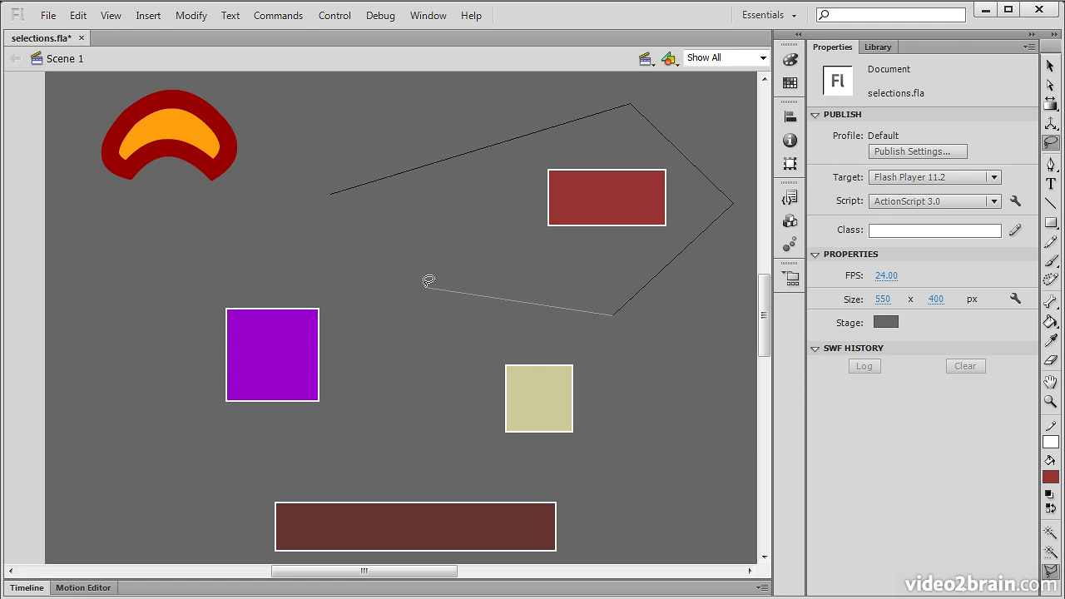
left_click(420, 289)
left_click(357, 418)
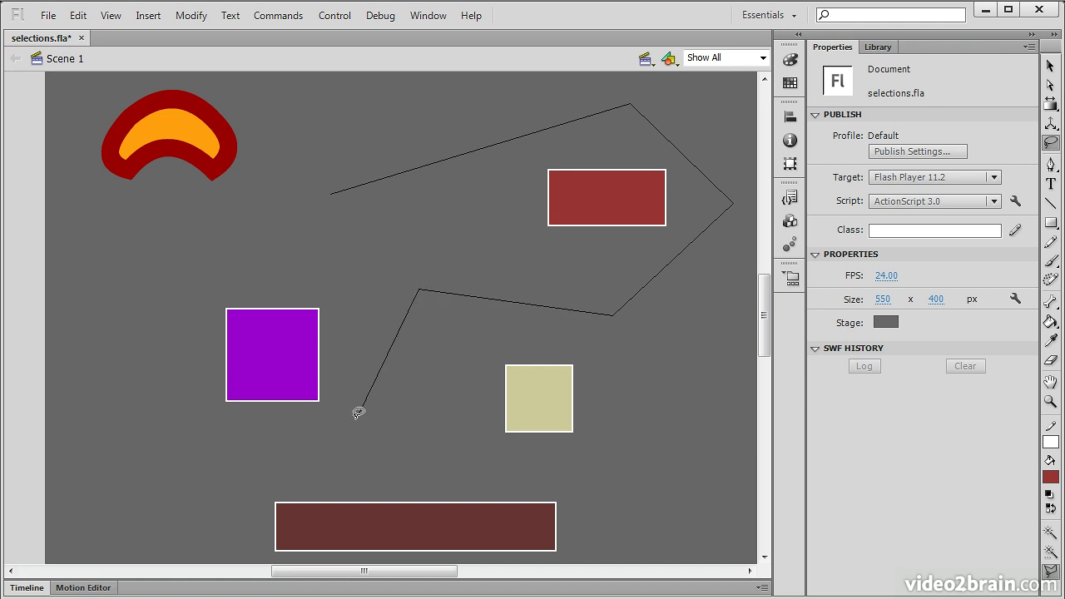
left_click(540, 478)
Close the polygon around the bottom rectangle and purple square, then return to Selection and deselect
left_click(614, 537)
left_click(557, 566)
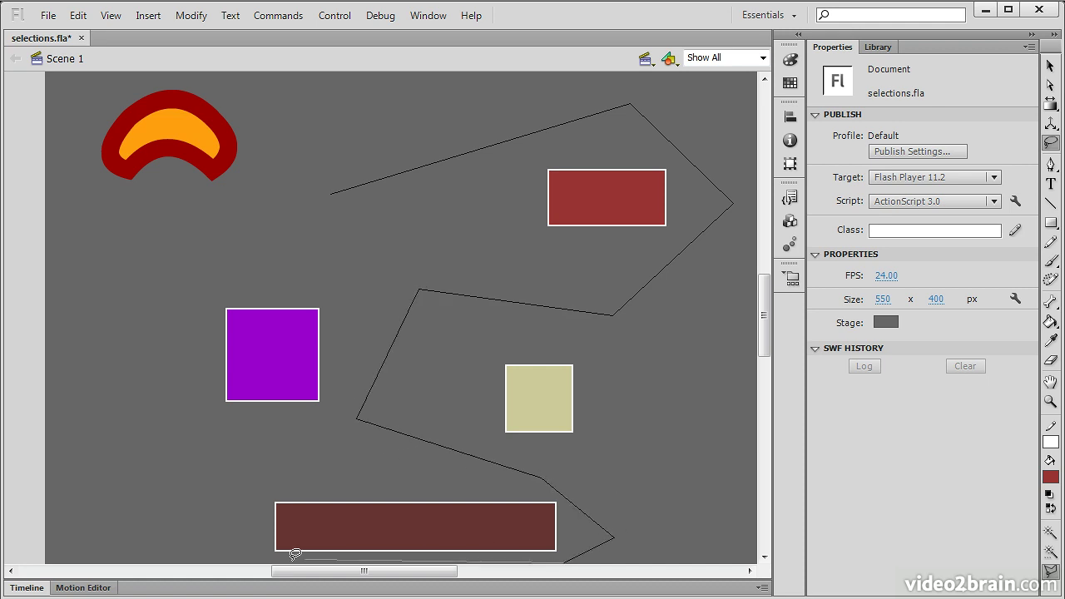
left_click(212, 554)
left_click(149, 416)
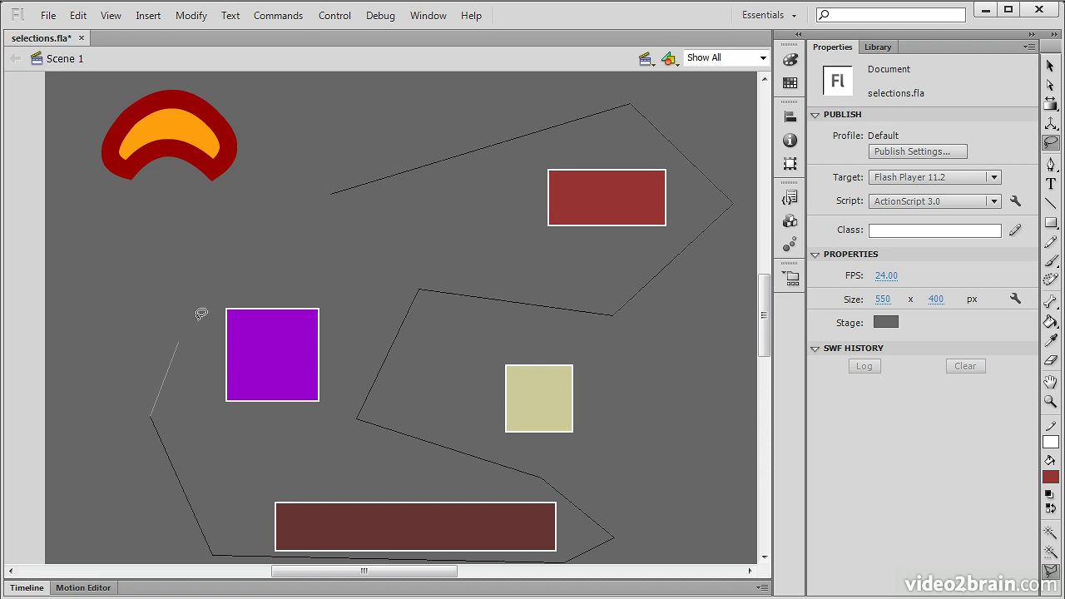
left_click(209, 232)
double_click(333, 188)
key("v")
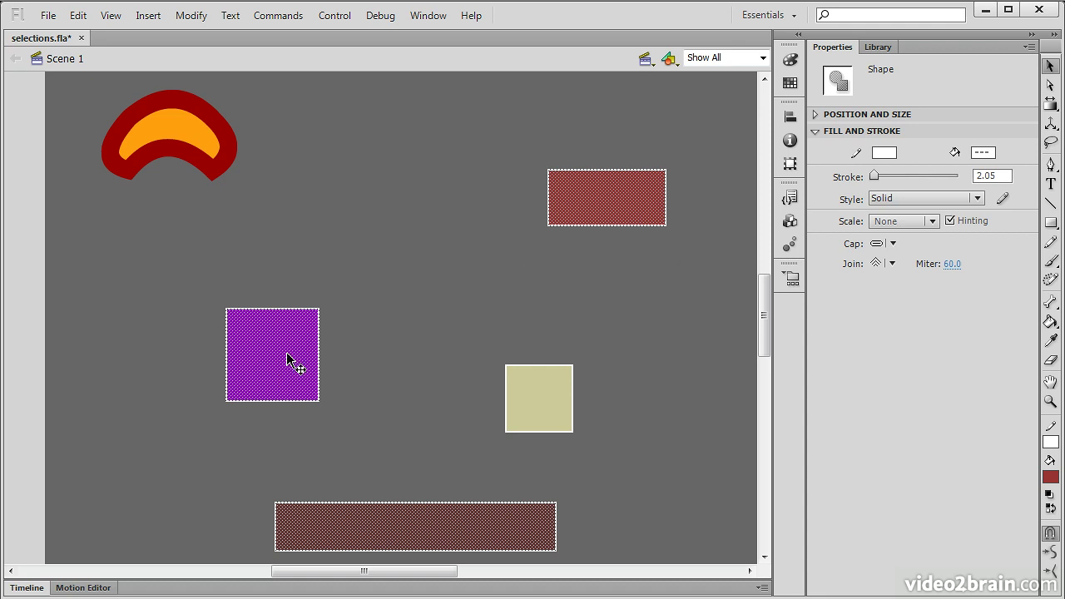
left_click(653, 321)
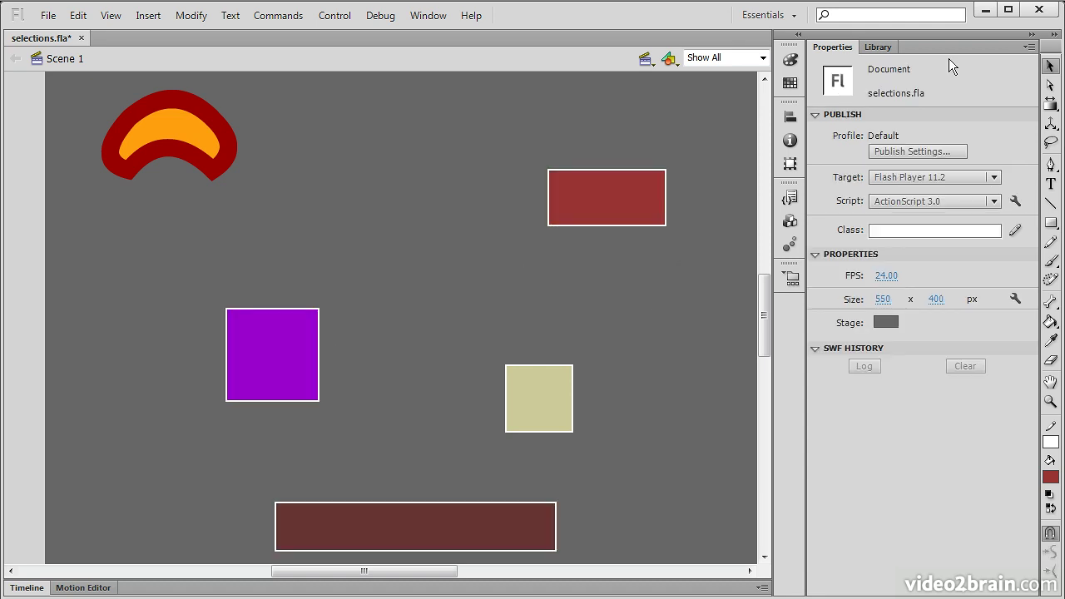
Switch to the Subselection Tool and marquee the purple square to reveal its anchor points
left_click(1051, 86)
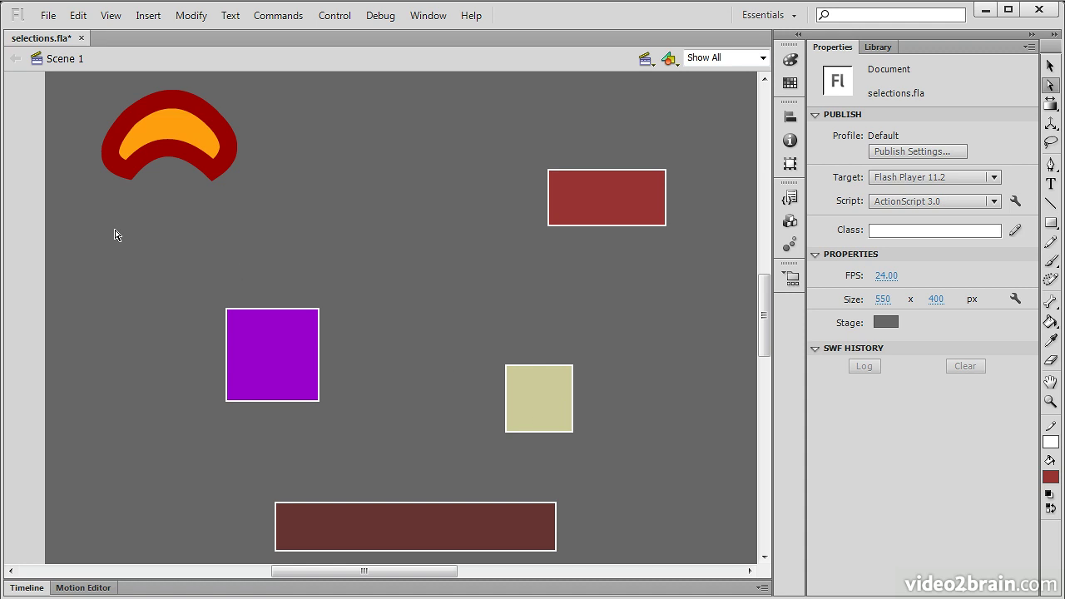
left_click_drag(409, 456, 435, 471)
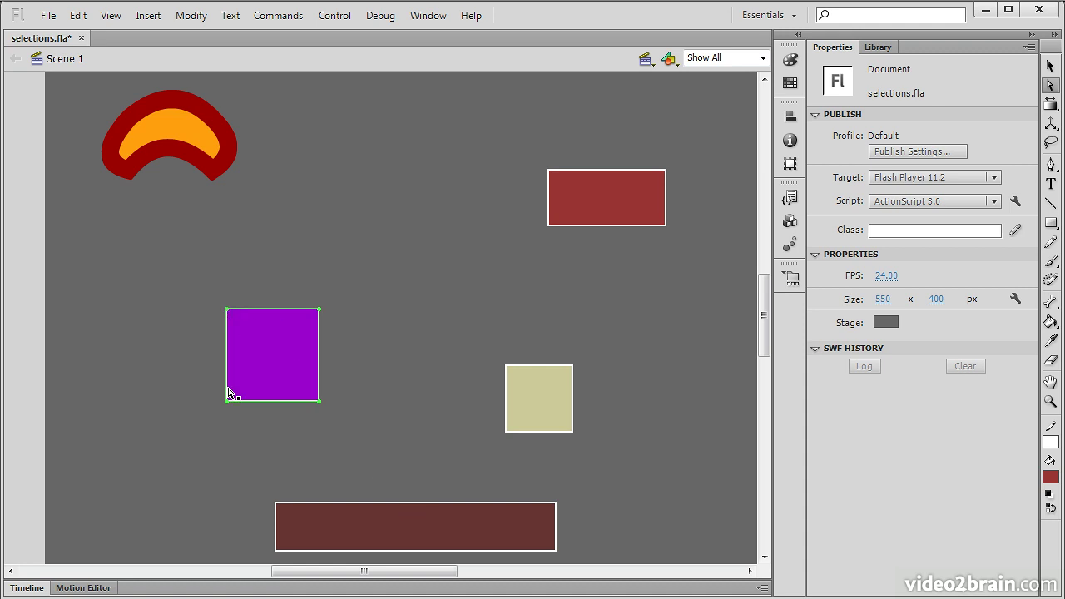
Zoom to 200% then 400%, scroll to the purple square, and select its outline to show corners
left_click(764, 58)
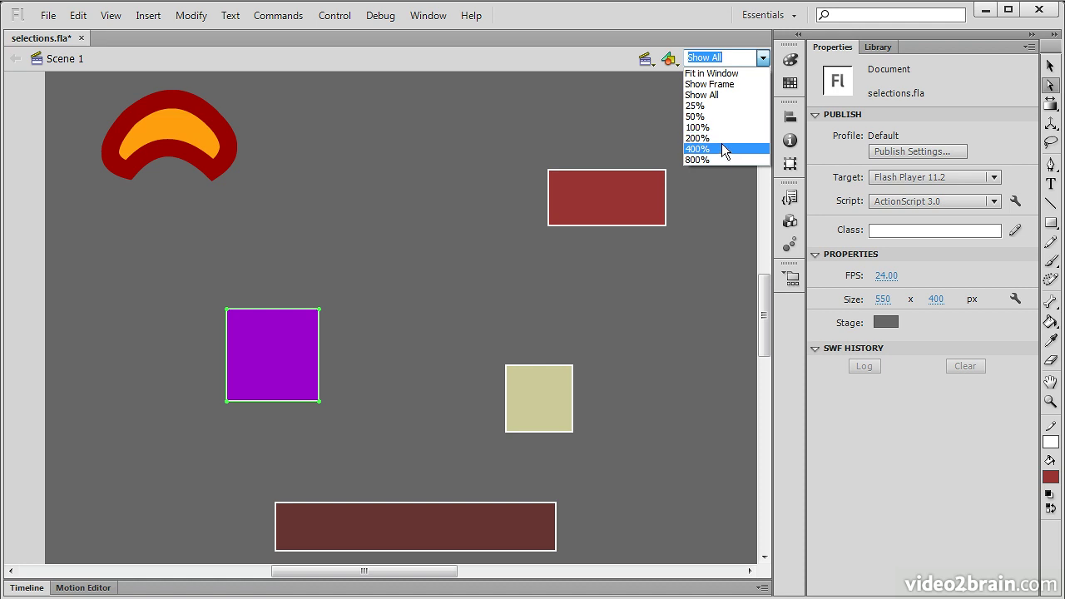
left_click(723, 139)
left_click(761, 59)
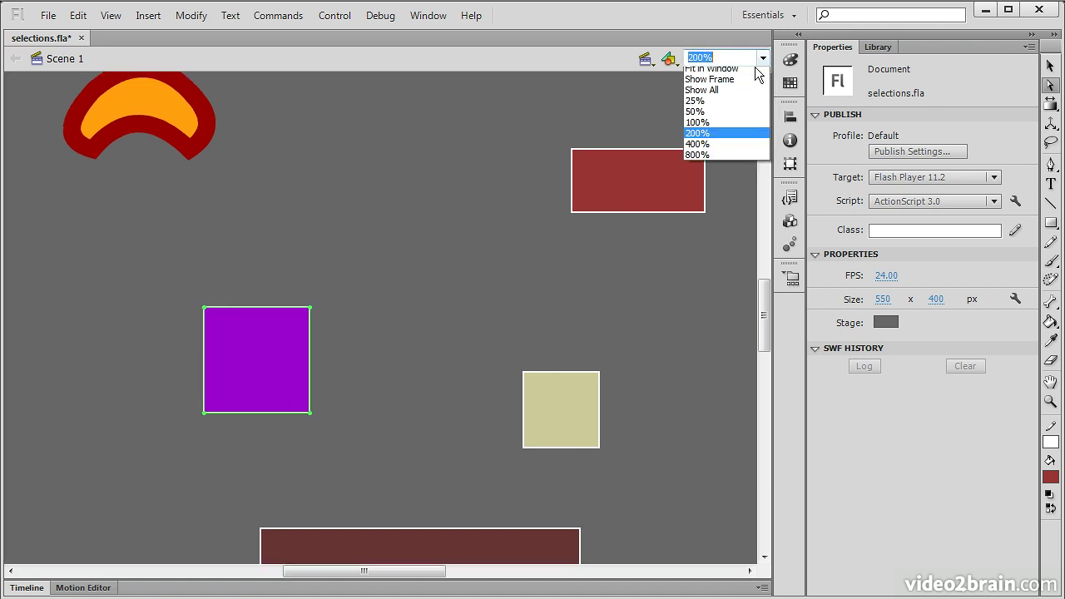
left_click(716, 144)
left_click_drag(378, 572, 350, 587)
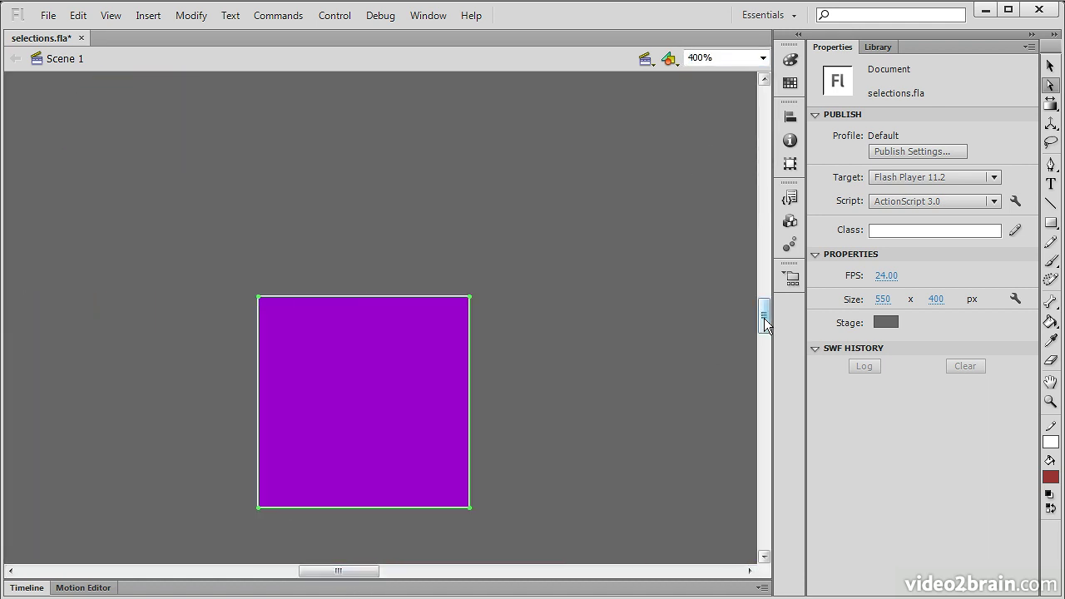
left_click_drag(764, 318, 764, 328)
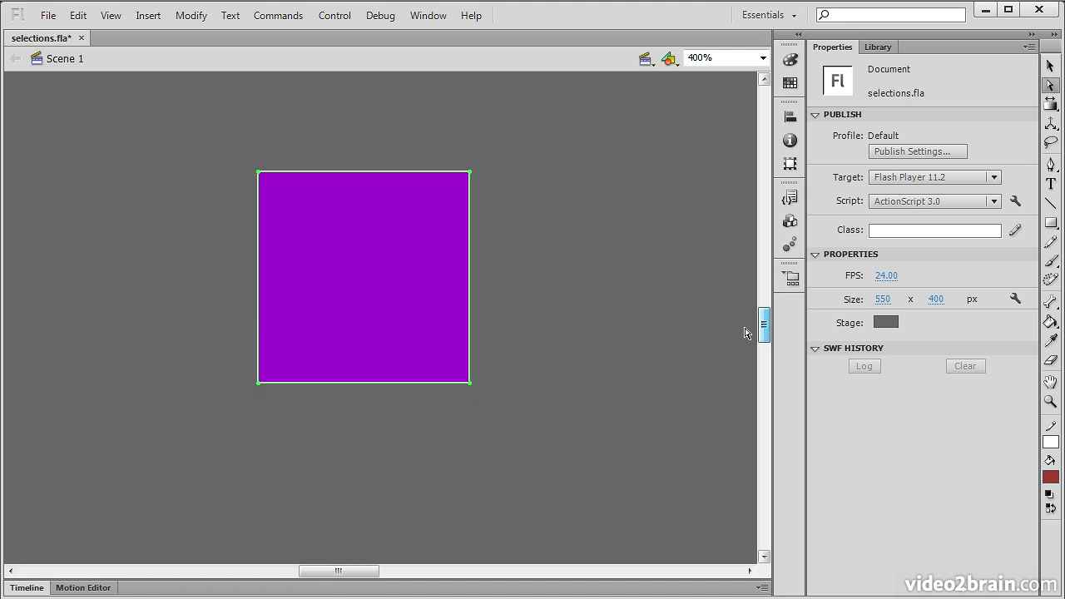
left_click(314, 140)
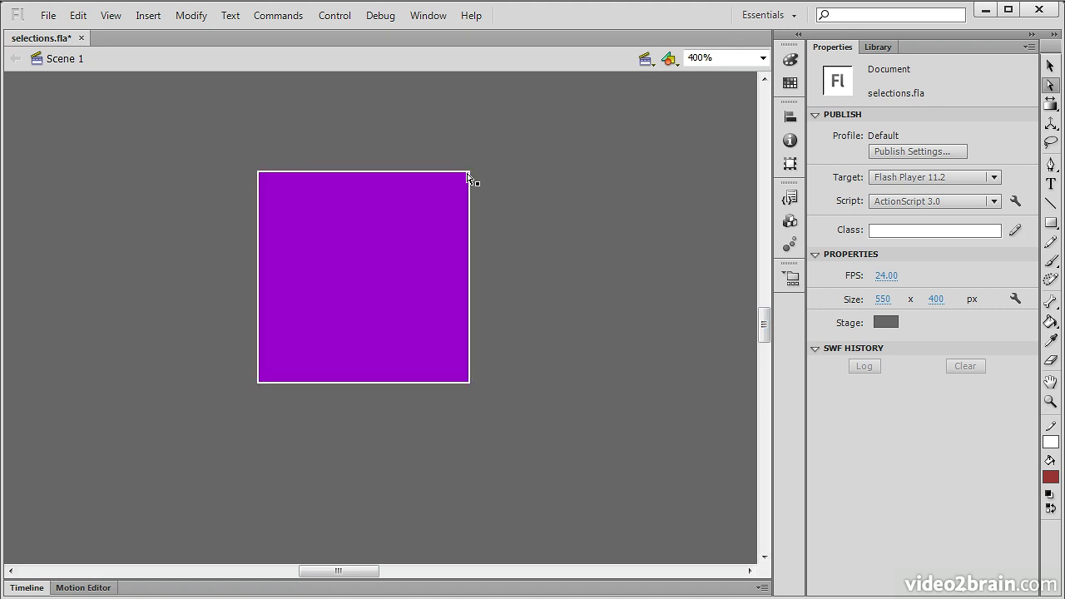
left_click(303, 175)
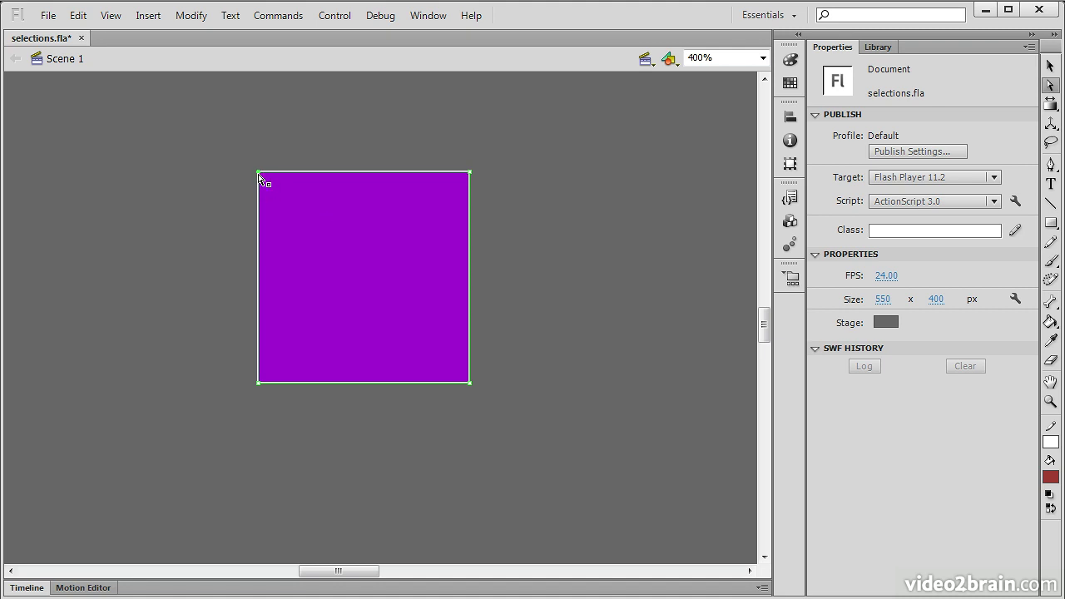
Drag each of the square's four corner anchors, then readjust them into a narrow kite-like quadrilateral
left_click_drag(258, 175, 111, 160)
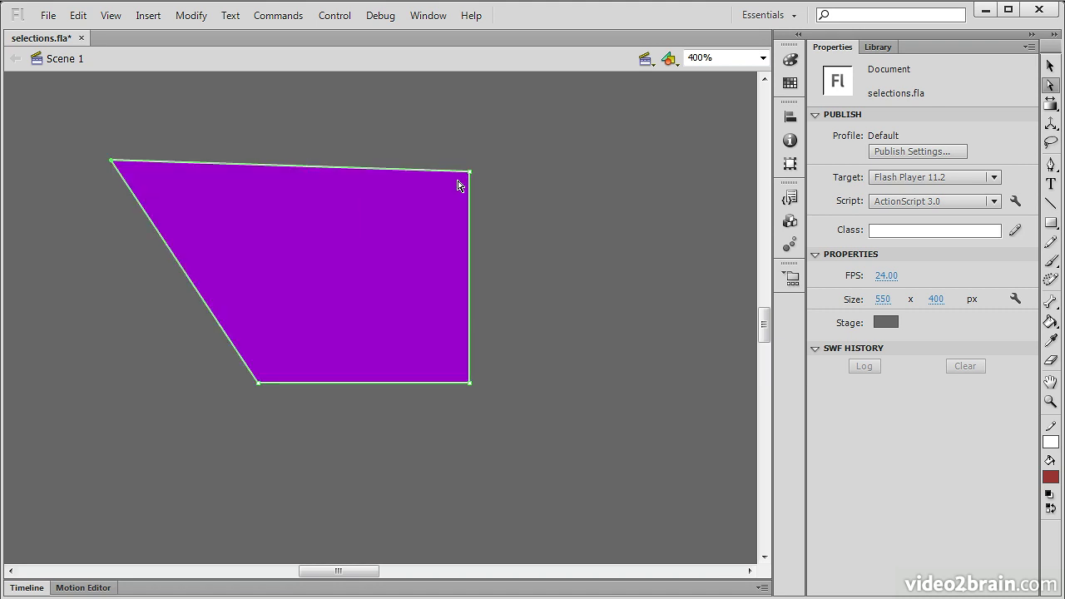
left_click_drag(470, 172, 637, 116)
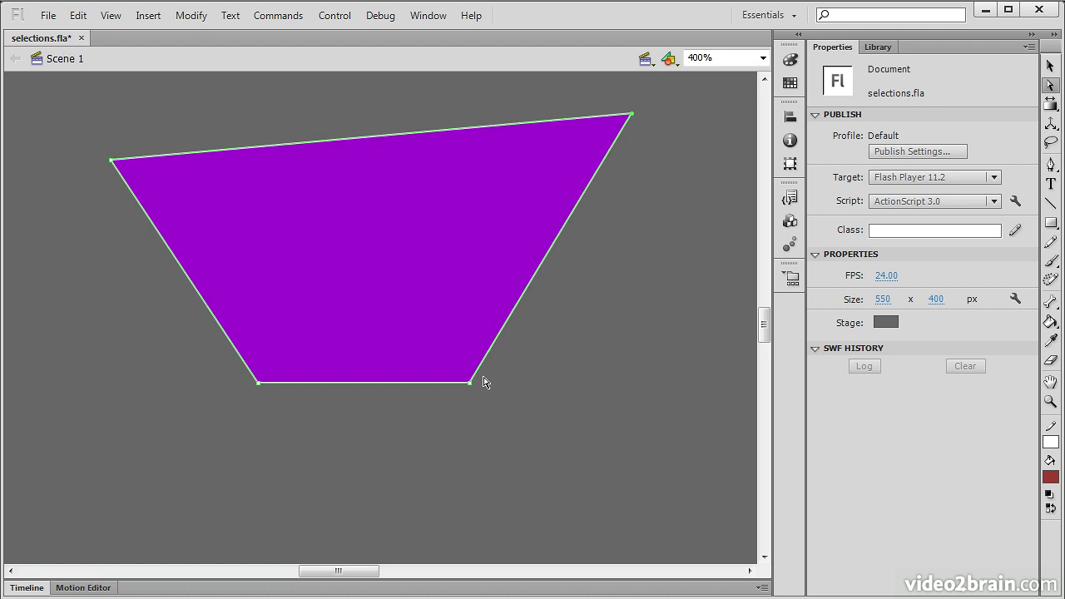
left_click_drag(472, 385, 434, 315)
left_click_drag(258, 384, 189, 398)
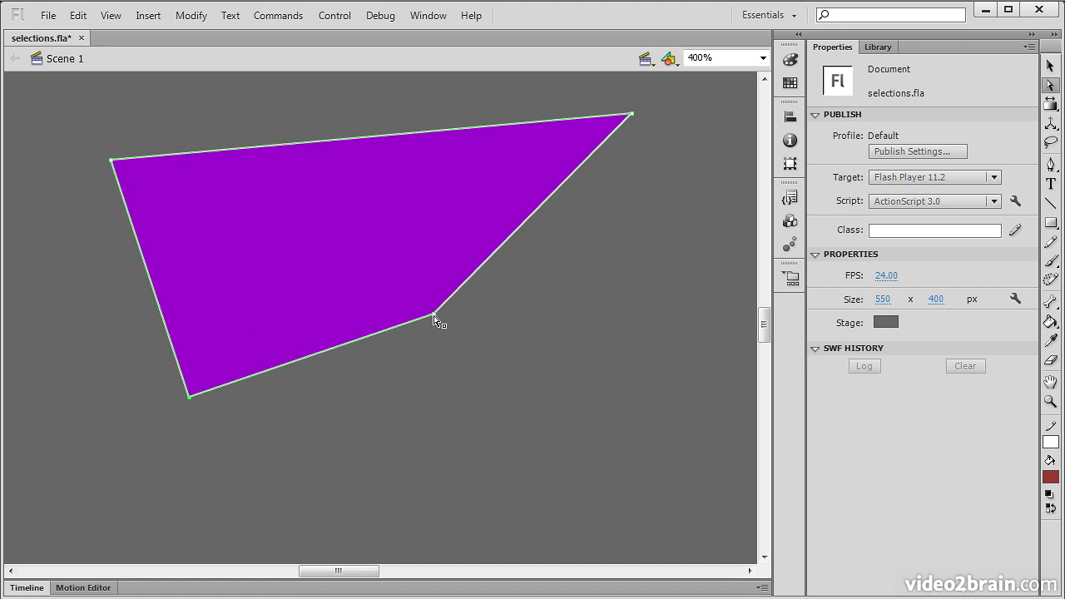
left_click_drag(433, 315, 450, 374)
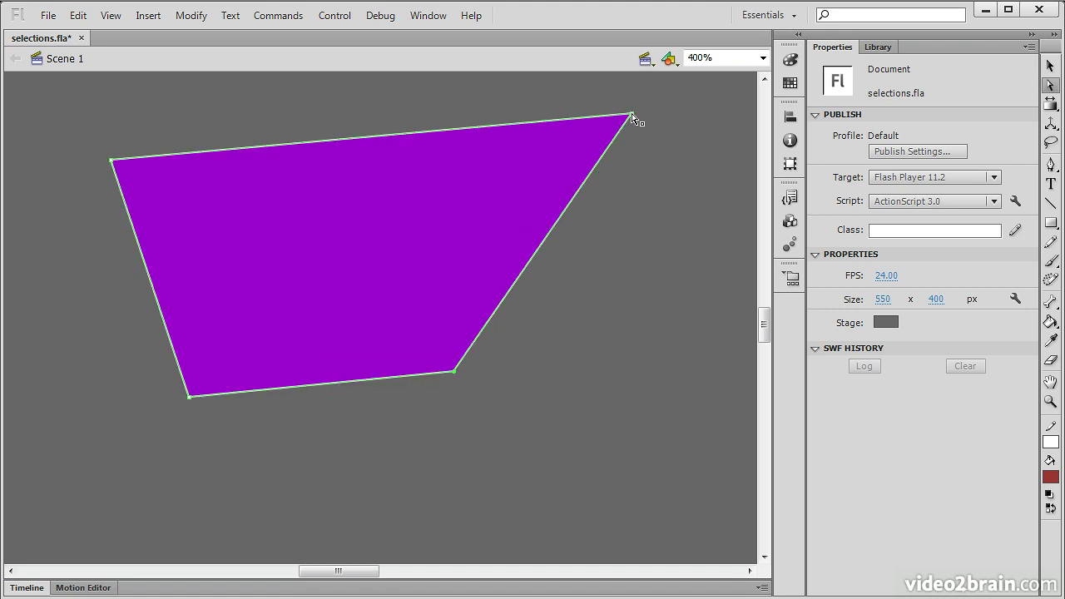
left_click_drag(633, 116, 388, 221)
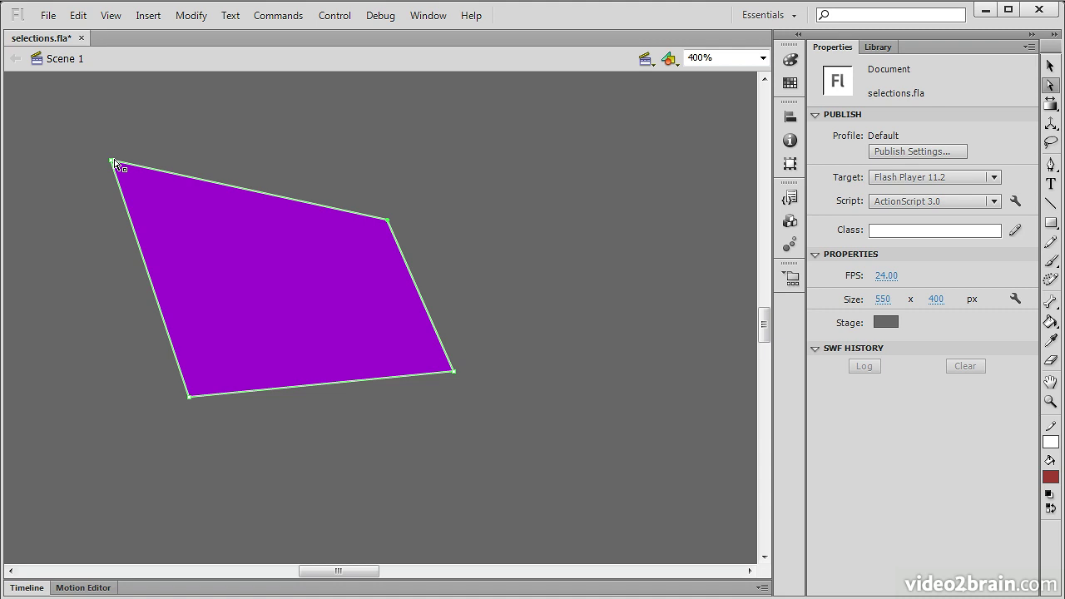
left_click_drag(114, 162, 323, 225)
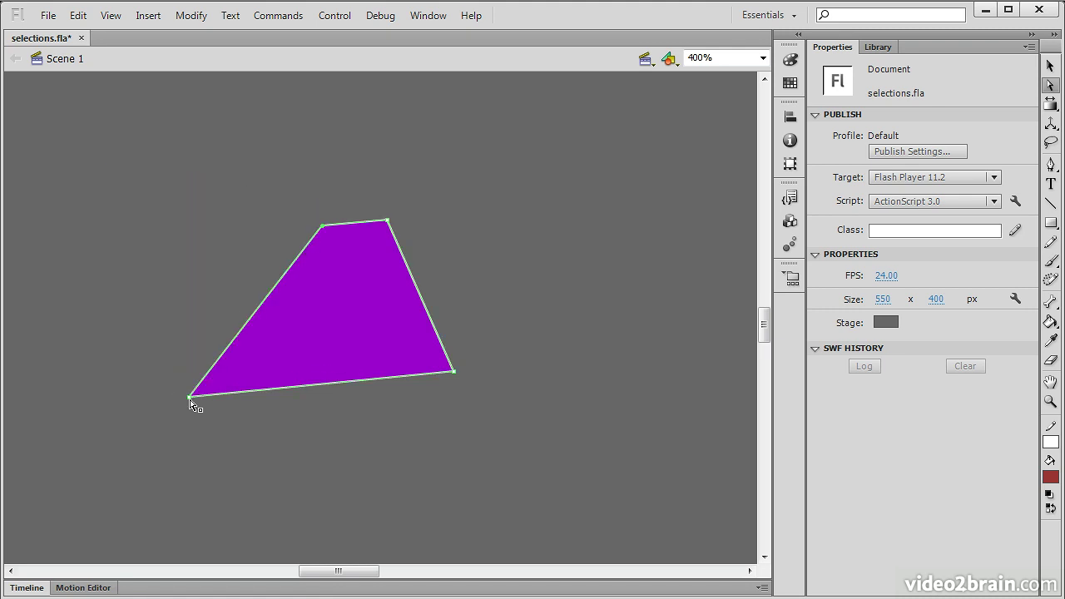
left_click_drag(191, 398, 327, 293)
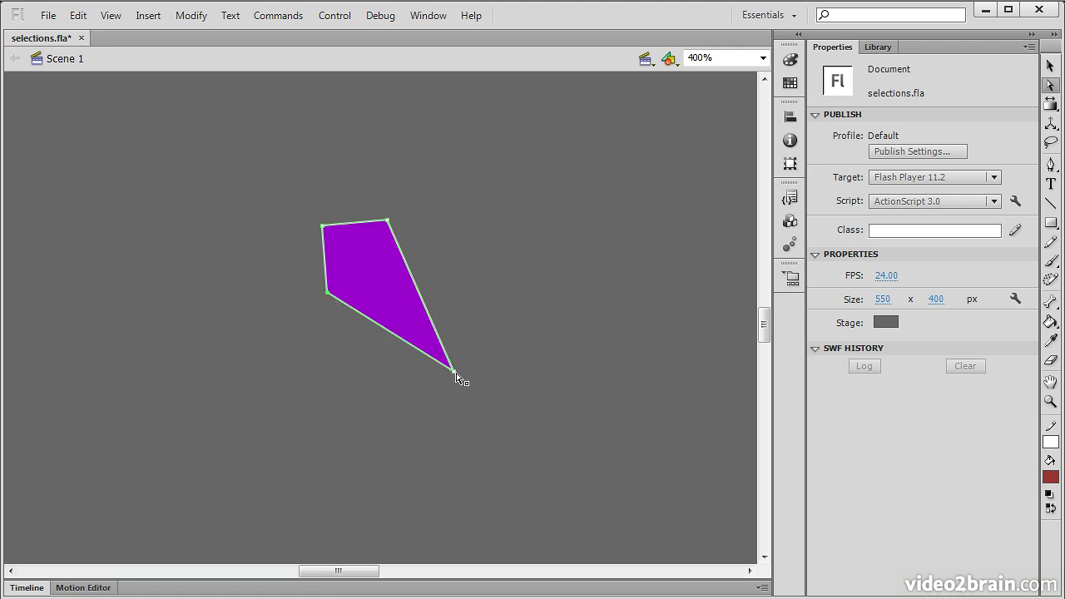
left_click_drag(454, 371, 584, 410)
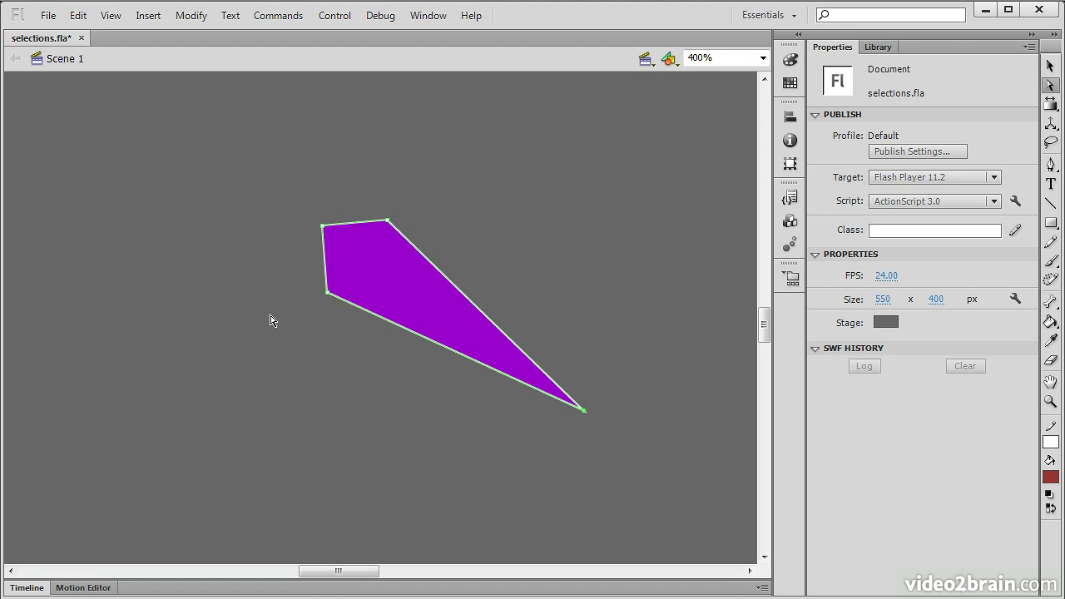